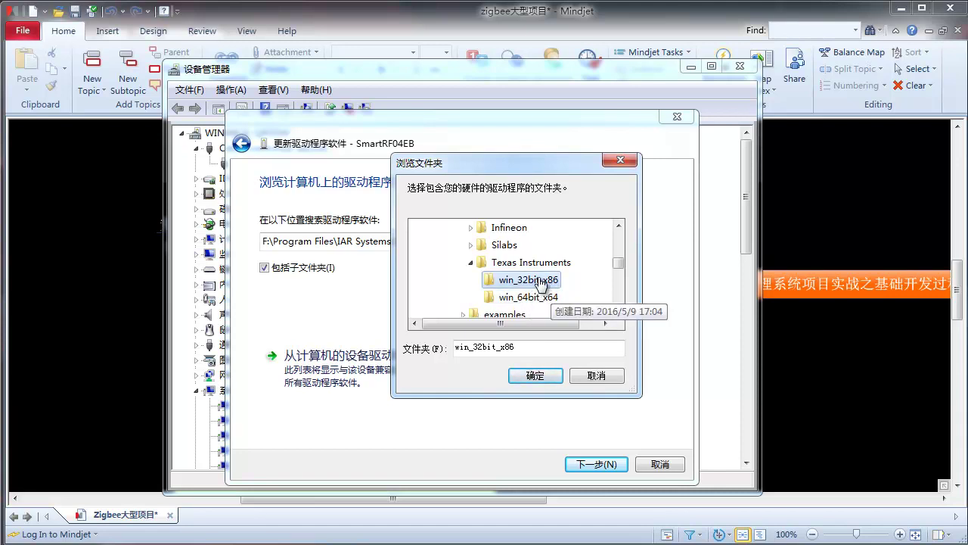
Update the SmartRF04EB driver from the Texas Instruments win_32bit_x86 folder and close the finished driver wizard
left_click(556, 380)
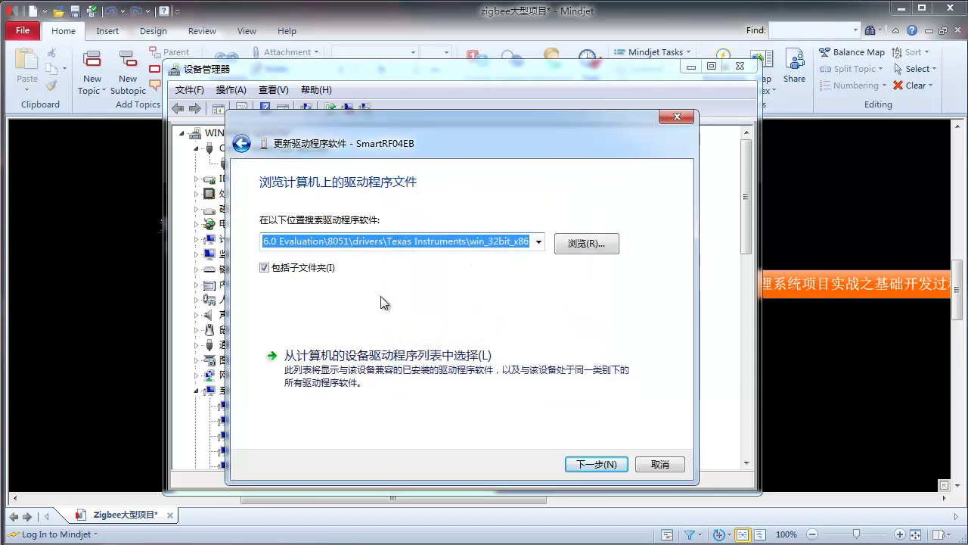
left_click(586, 462)
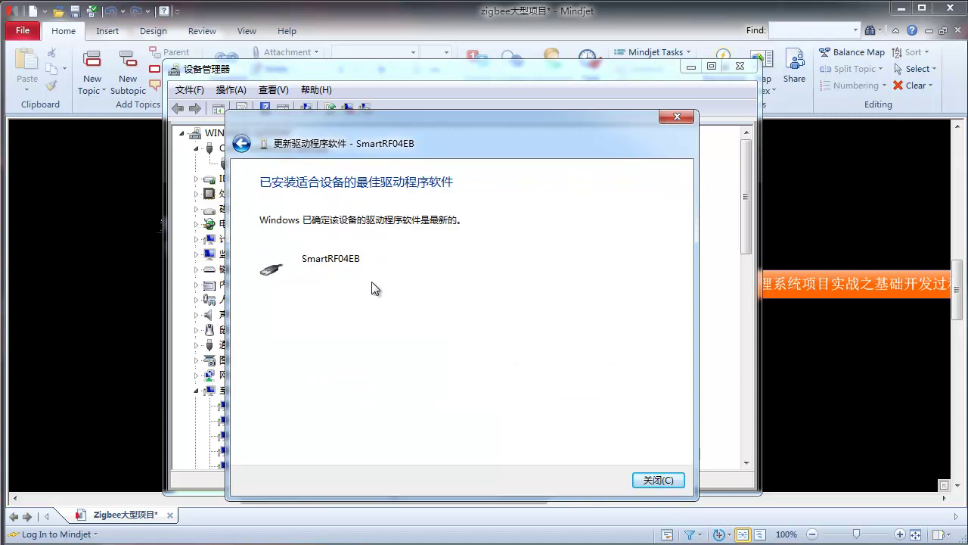
left_click(657, 480)
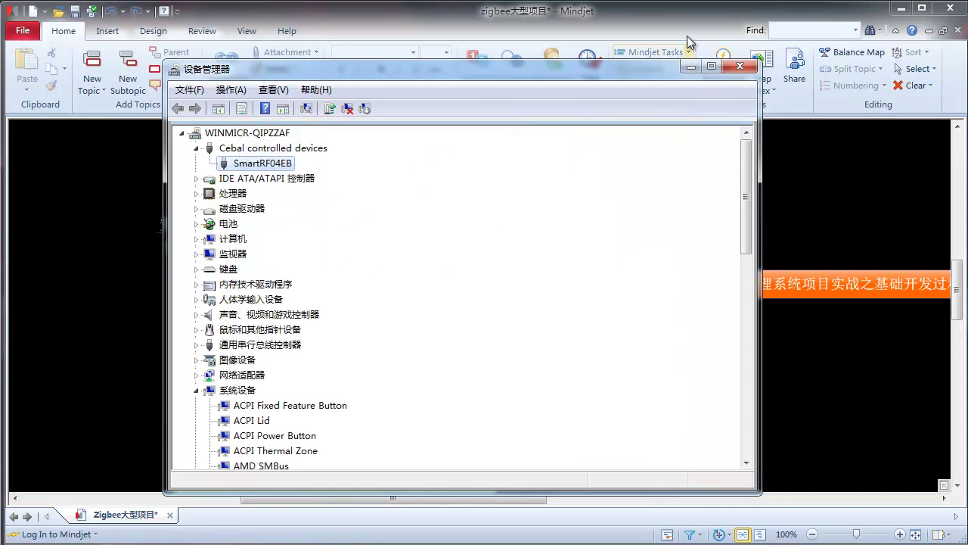
Minimize Device Manager and the Mindjet map, and launch IAR Embedded Workbench
left_click(690, 68)
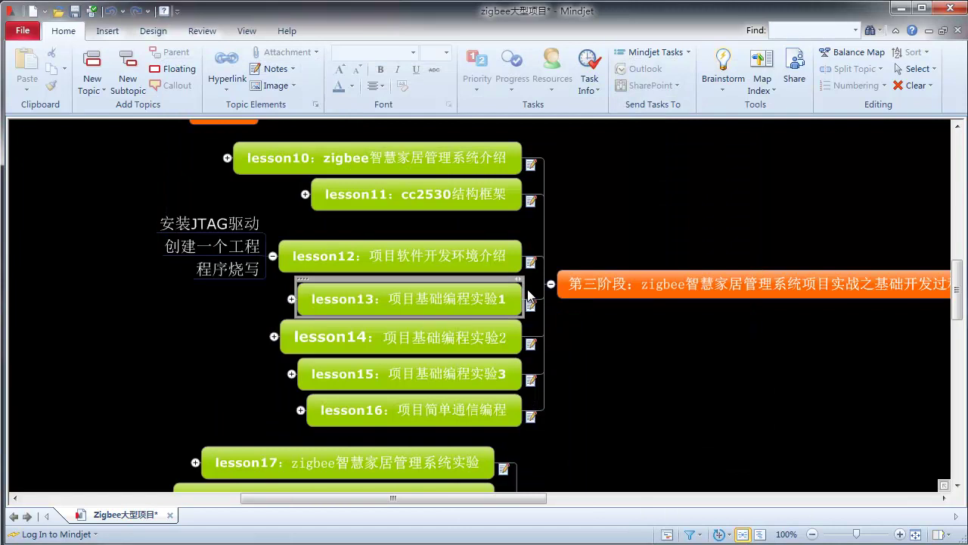
left_click(530, 295)
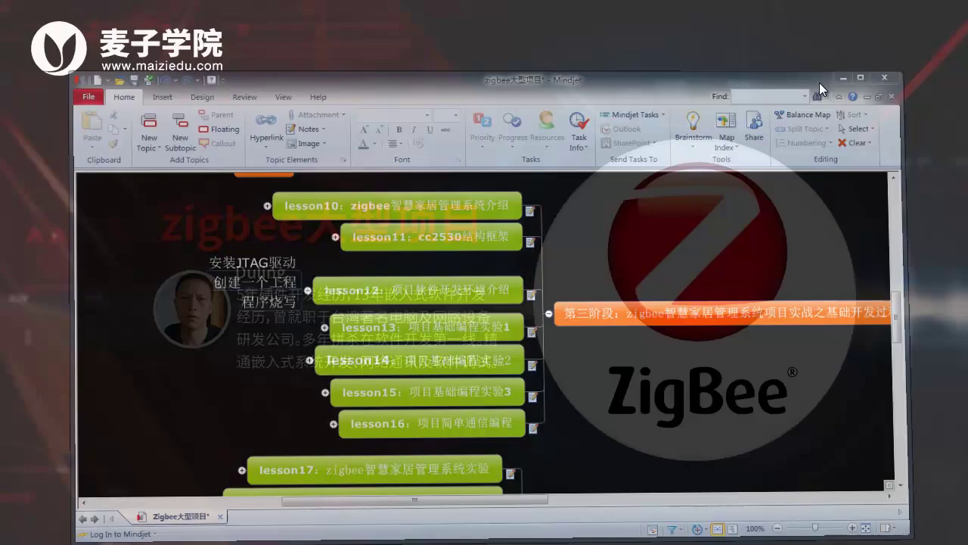
key("super")
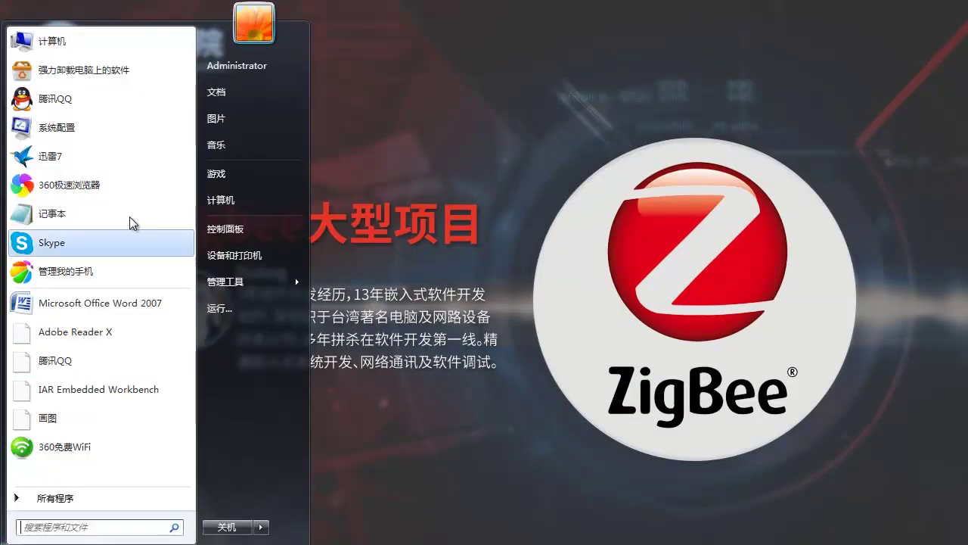
left_click(359, 202)
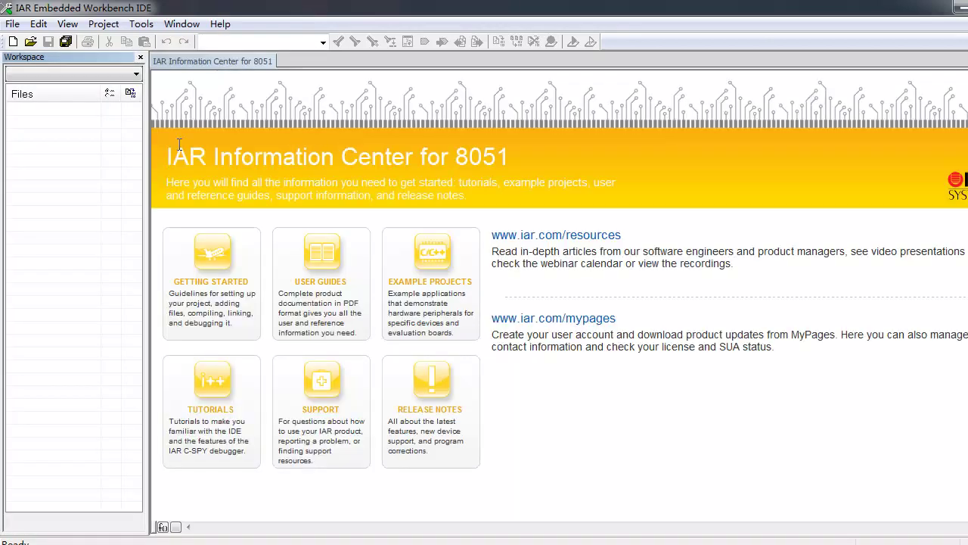
Create an empty project with the 8051 tool chain and save it as test1 in the test folder
left_click_drag(146, 139, 152, 139)
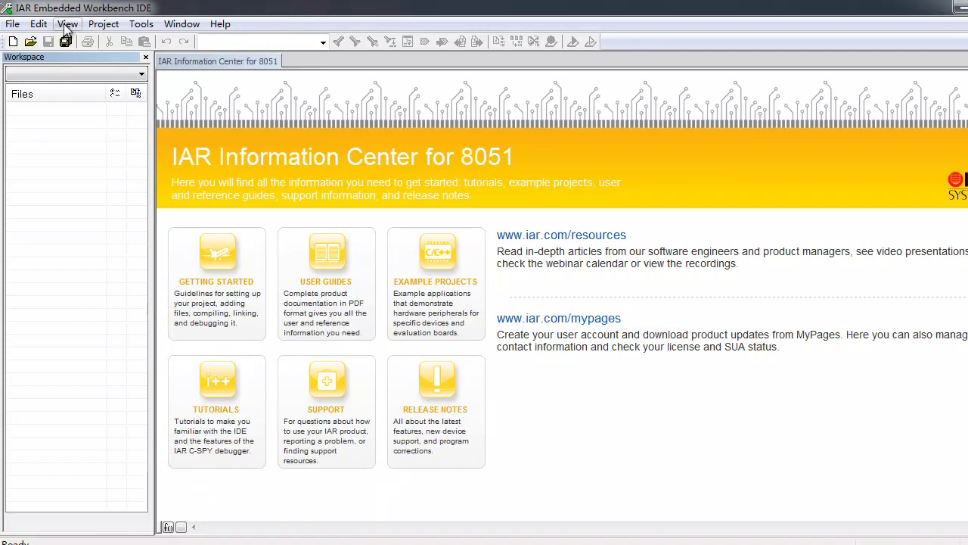
left_click(106, 24)
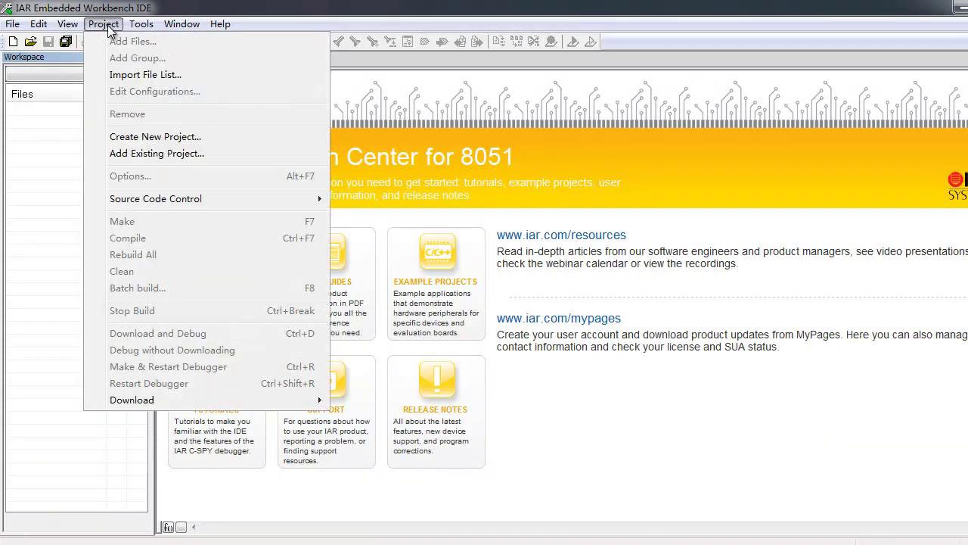
left_click(179, 140)
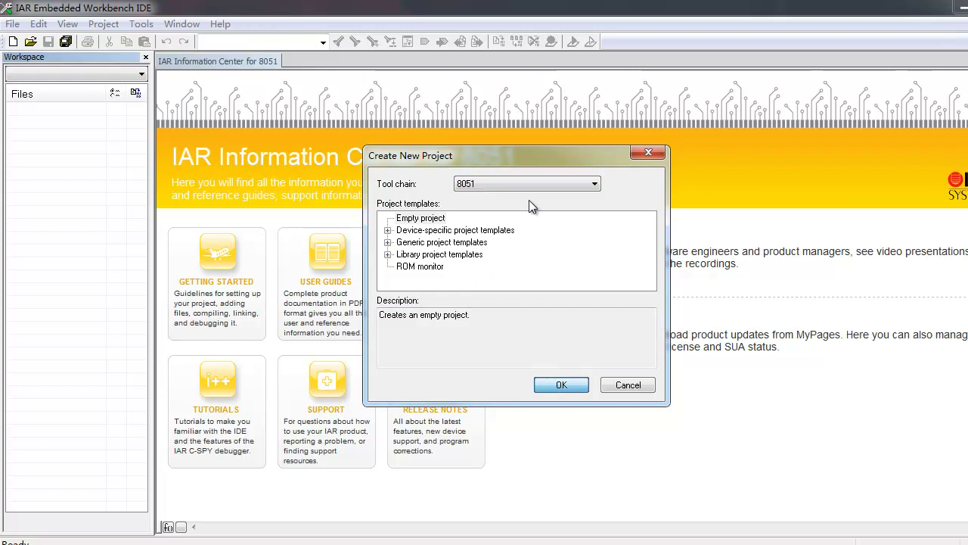
key("Return")
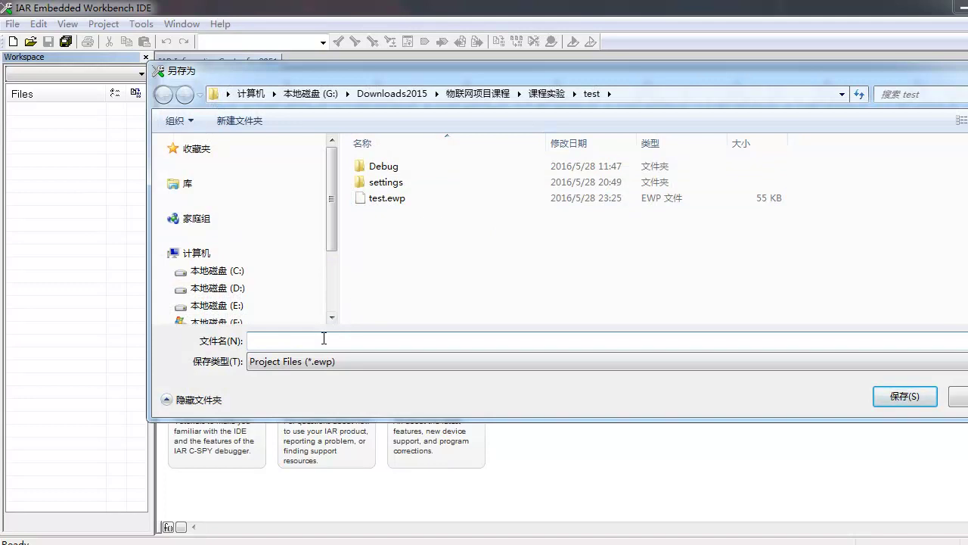
type("test1")
left_click(913, 403)
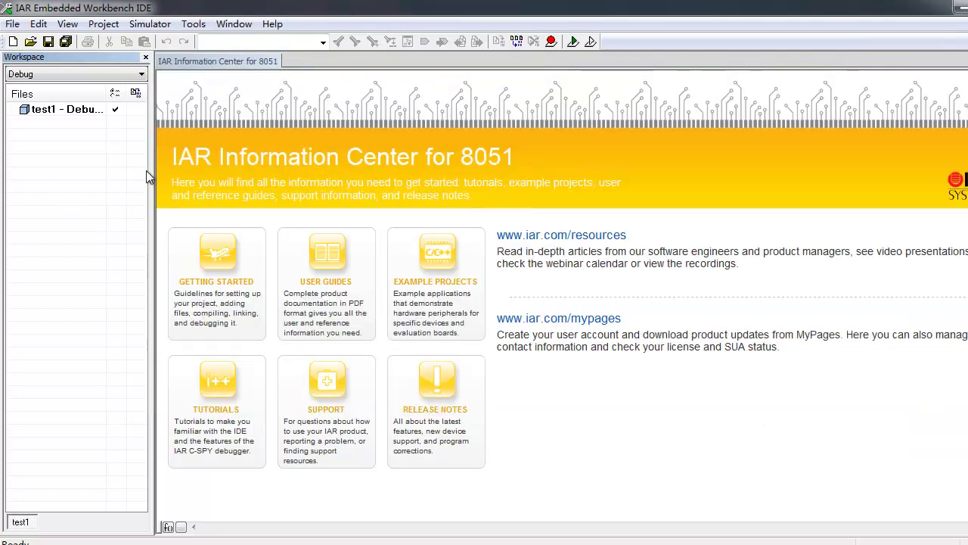
Widen the workspace pane and add the source file main.c to the test1 project
left_click_drag(152, 168, 182, 165)
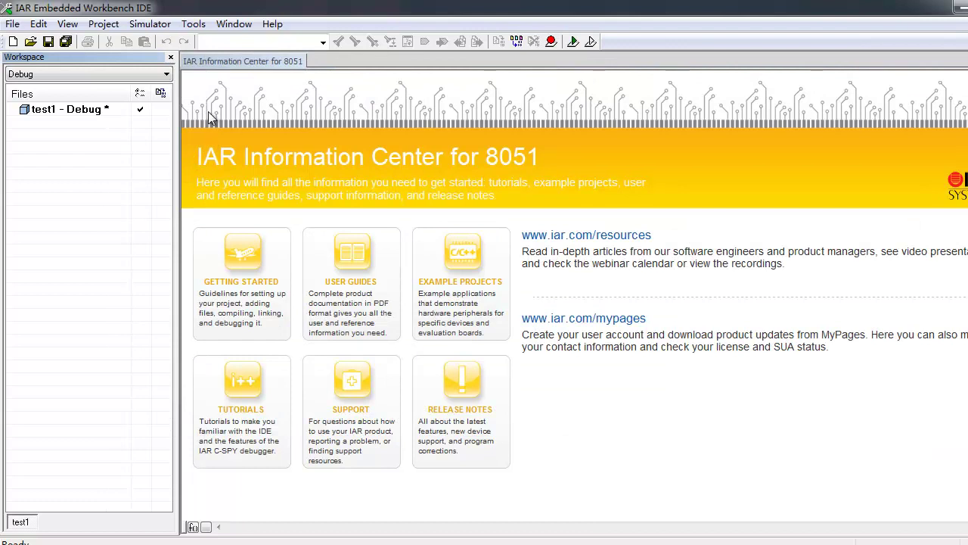
left_click(85, 109)
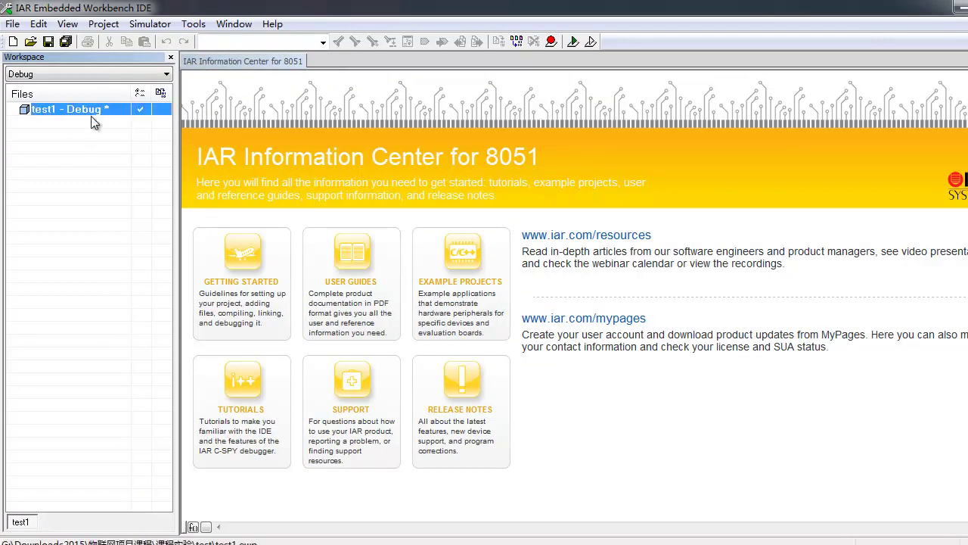
right_click(90, 108)
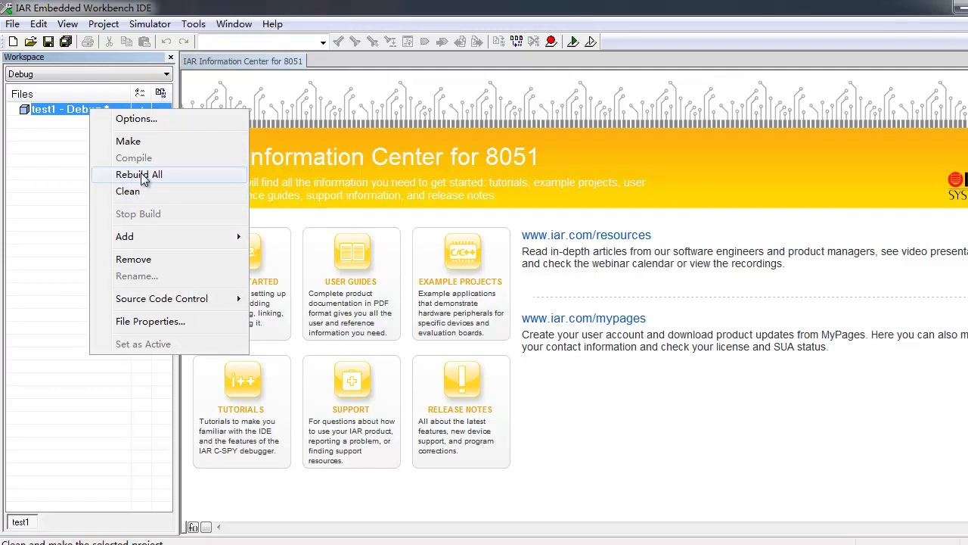
mouse_move(145, 244)
mouse_move(218, 240)
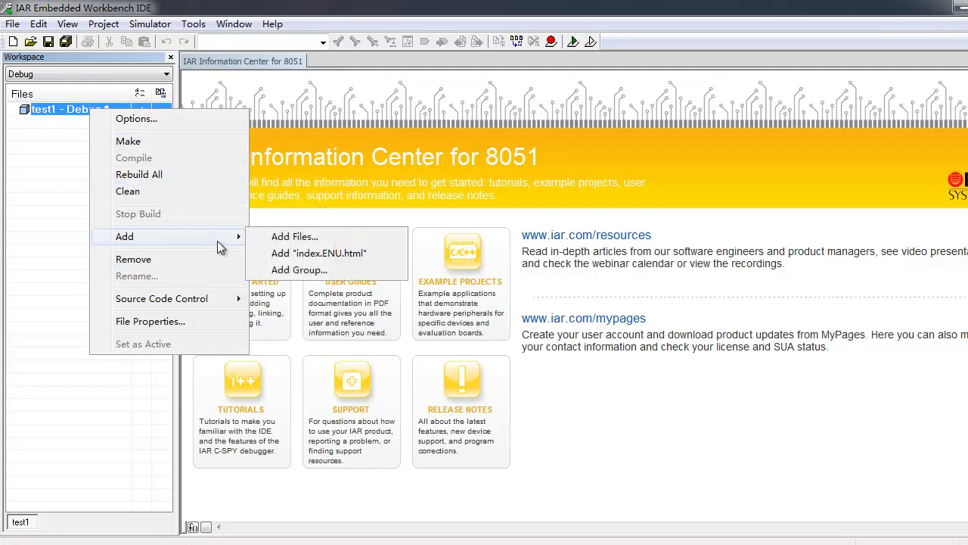
left_click(308, 239)
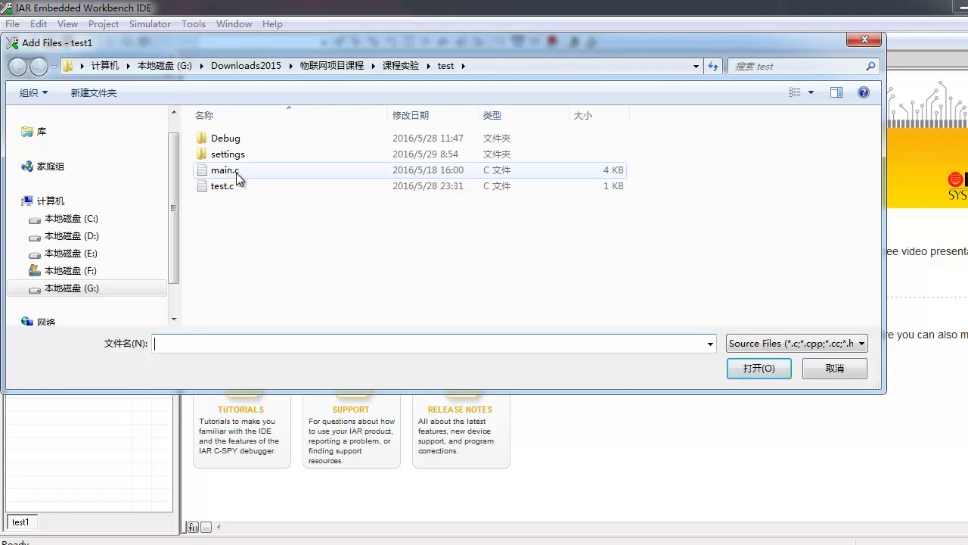
left_click(241, 171)
left_click(755, 371)
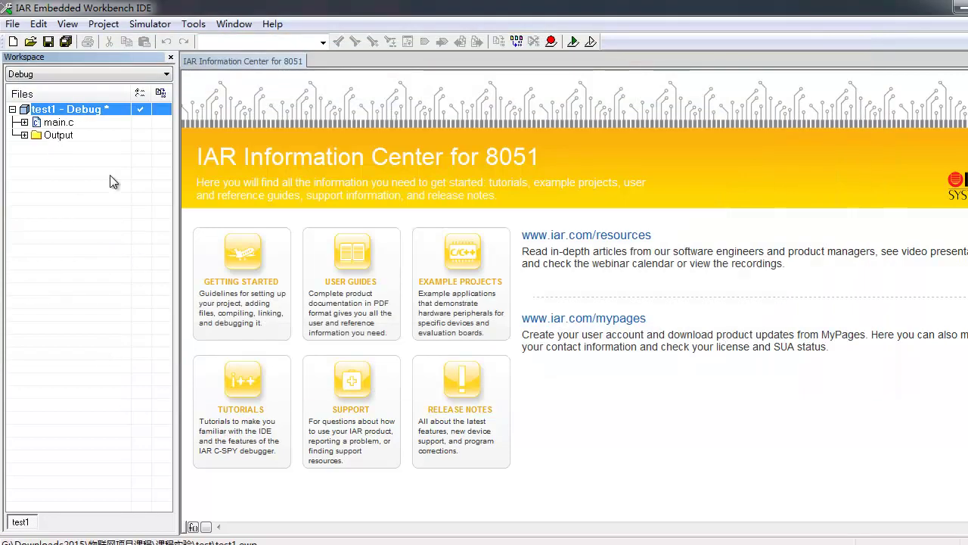
In the test1 project options, set the target device to CC2530F256 using the Texas Instruments file CC2530F256.i51
right_click(70, 112)
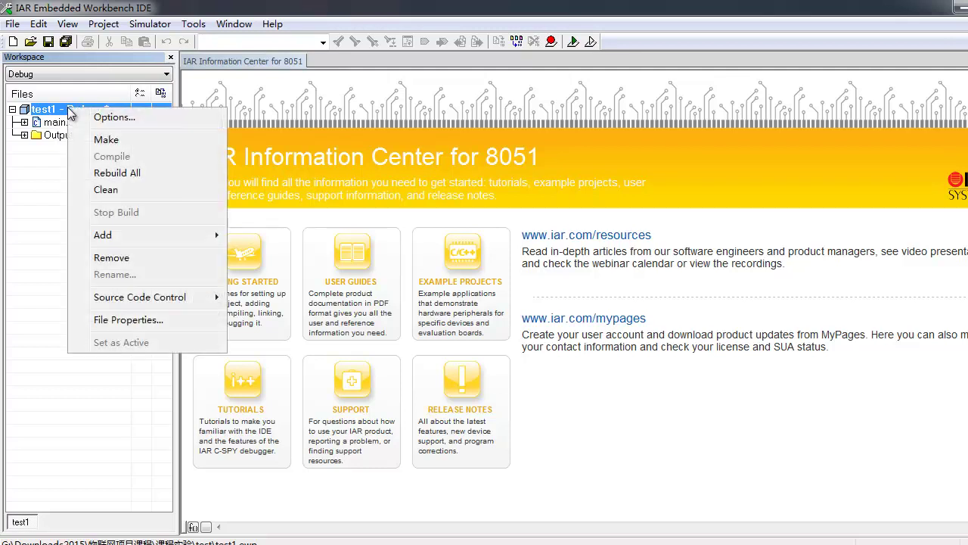
left_click(110, 119)
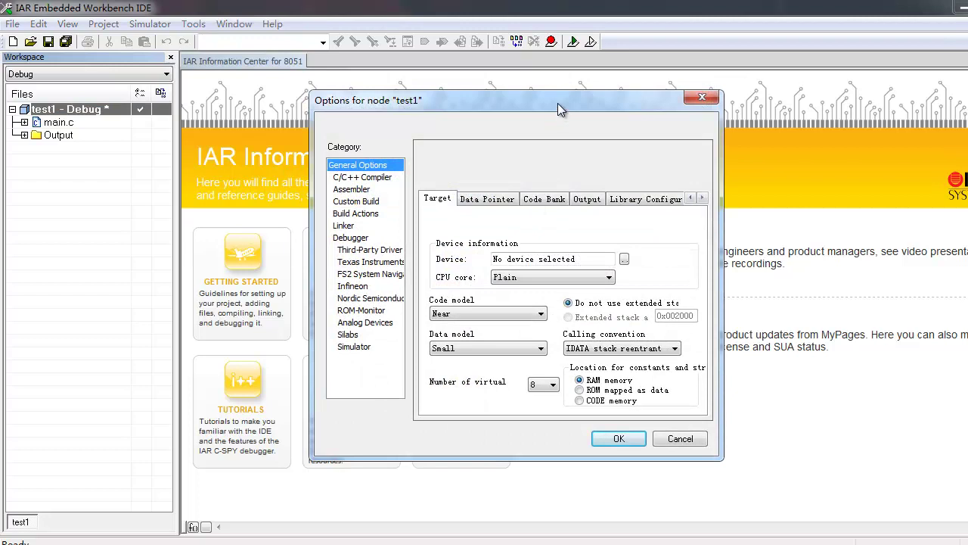
left_click_drag(558, 107, 492, 136)
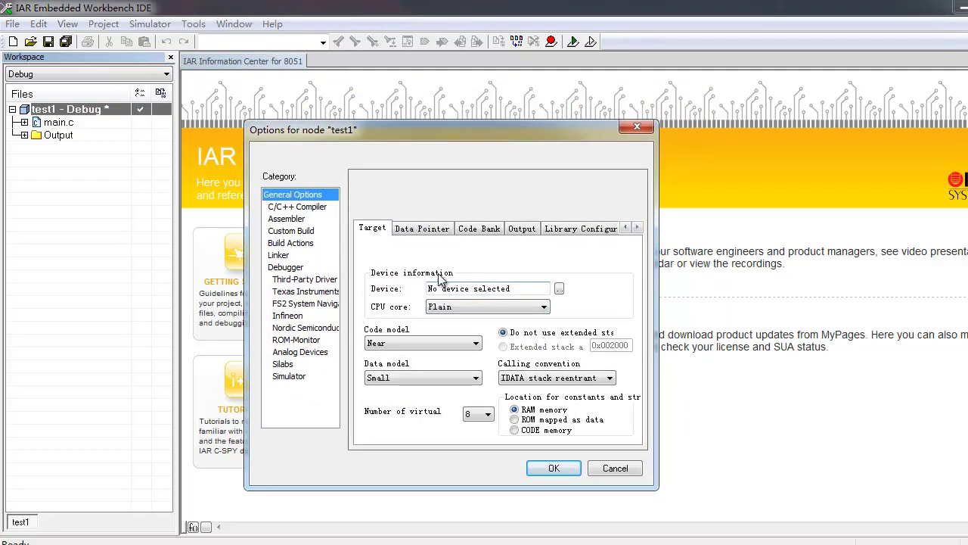
left_click(559, 289)
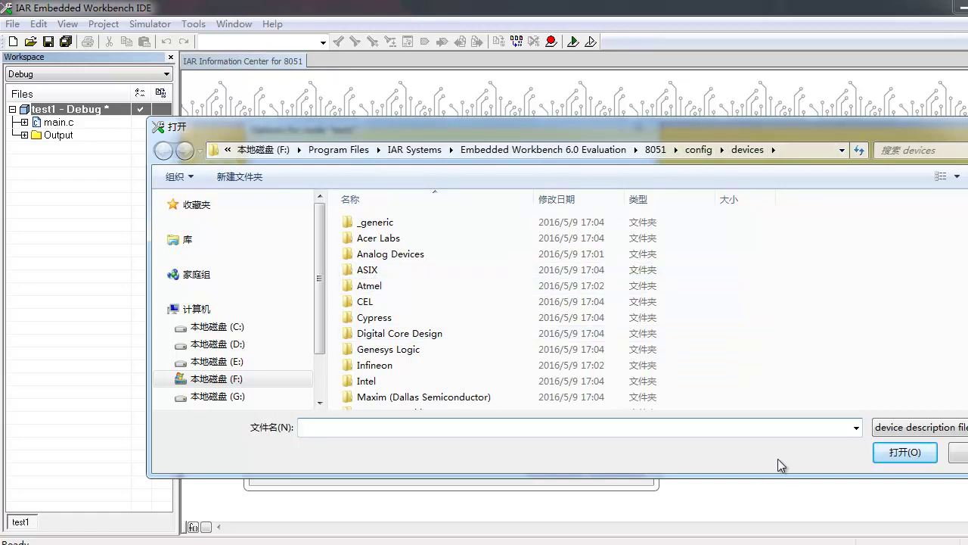
scroll(655, 310, "down", 3)
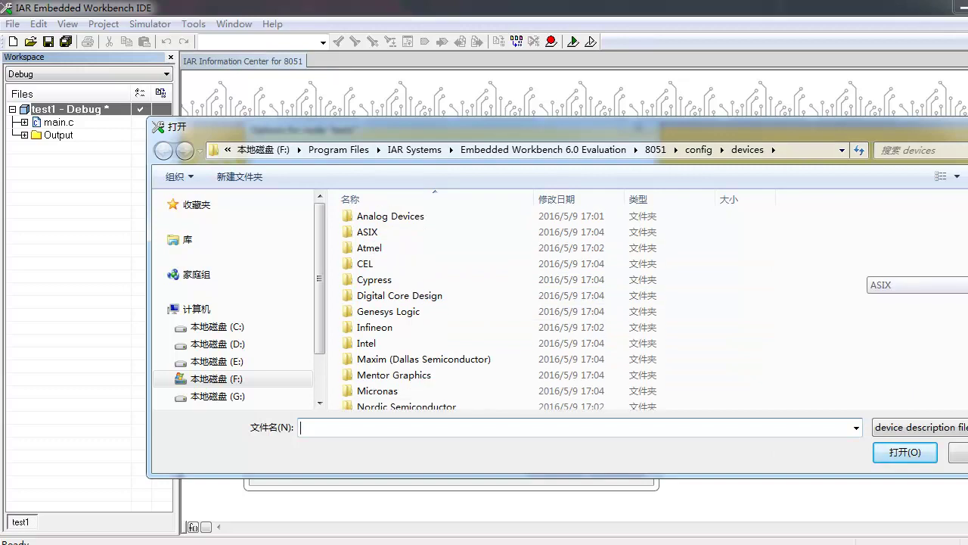
scroll(499, 310, "down", 2)
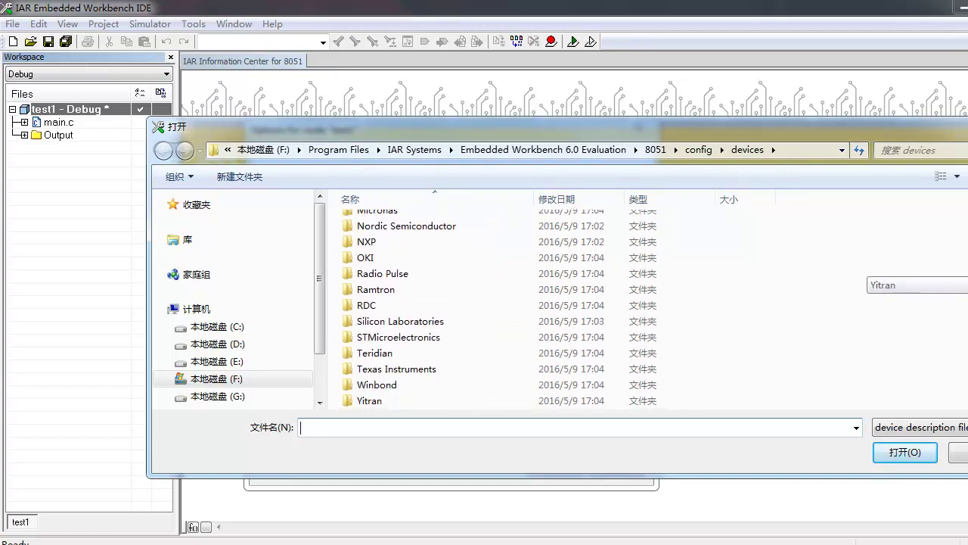
left_click(424, 369)
double_click(499, 373)
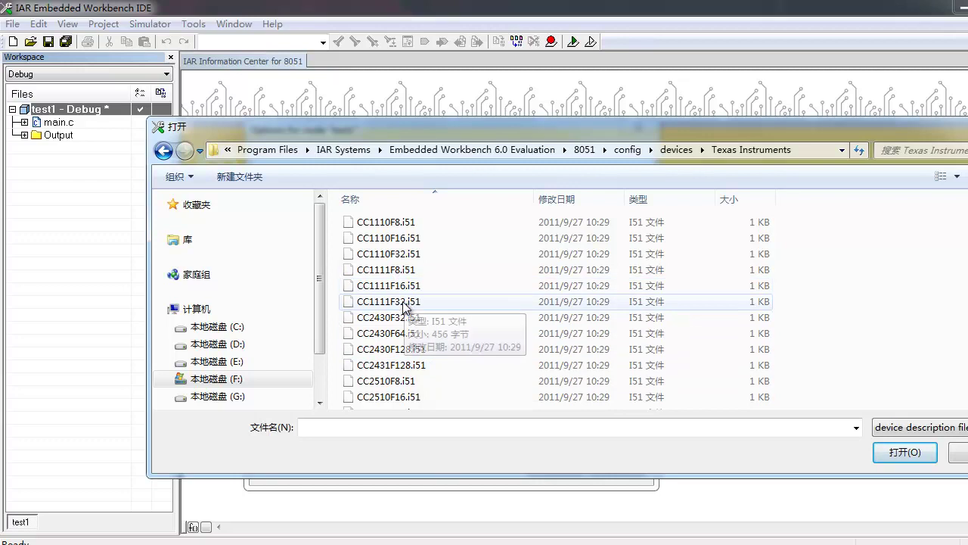
scroll(494, 345, "down", 3)
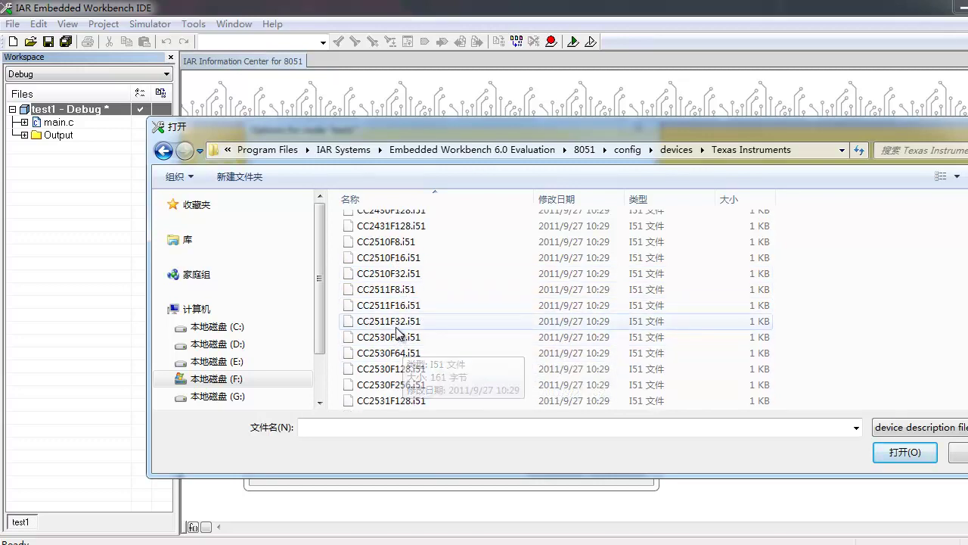
left_click(406, 386)
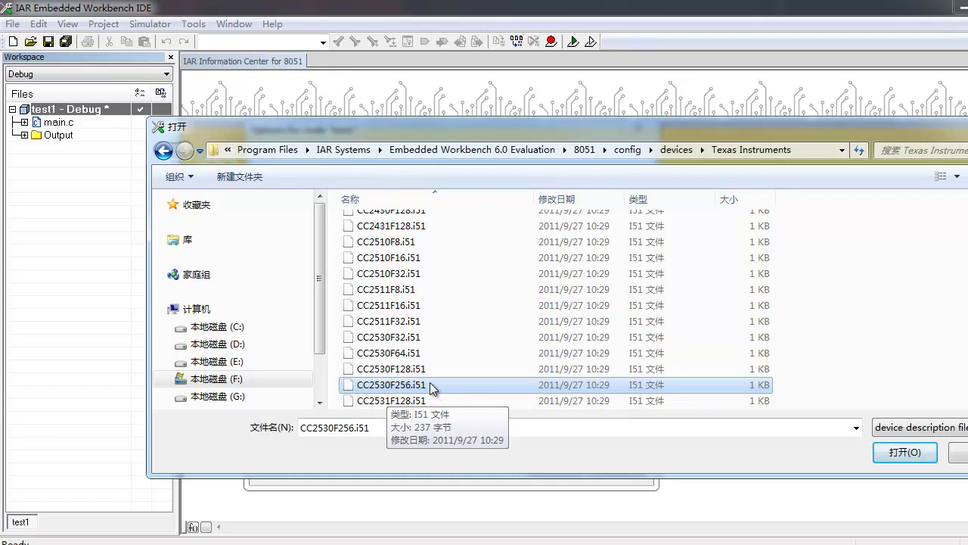
left_click(897, 454)
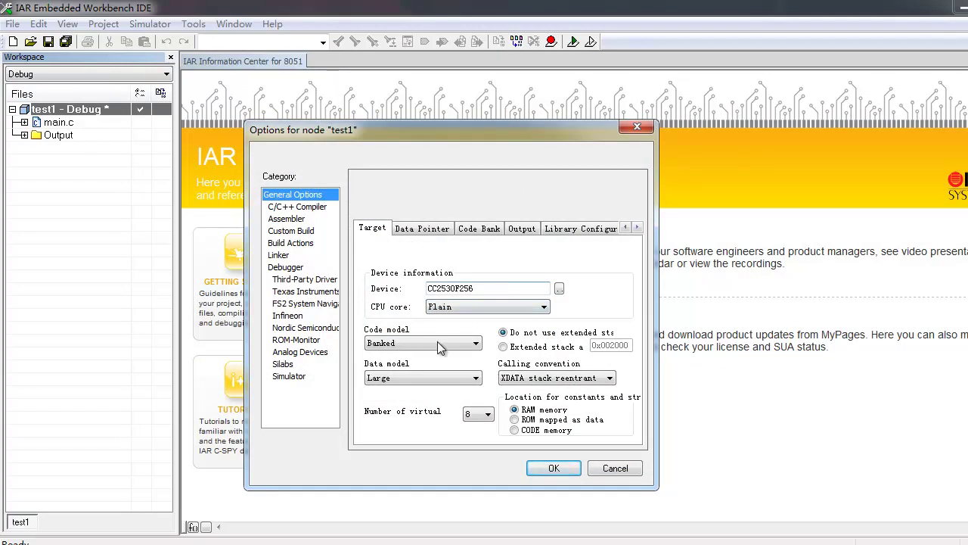
Set the debugger driver to Texas Instruments and apply the project options
left_click(287, 267)
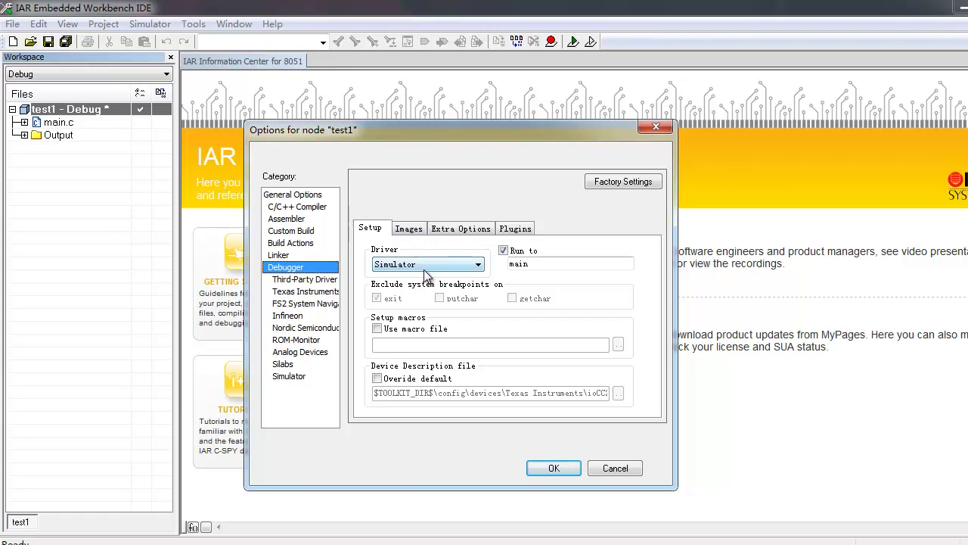
left_click(477, 265)
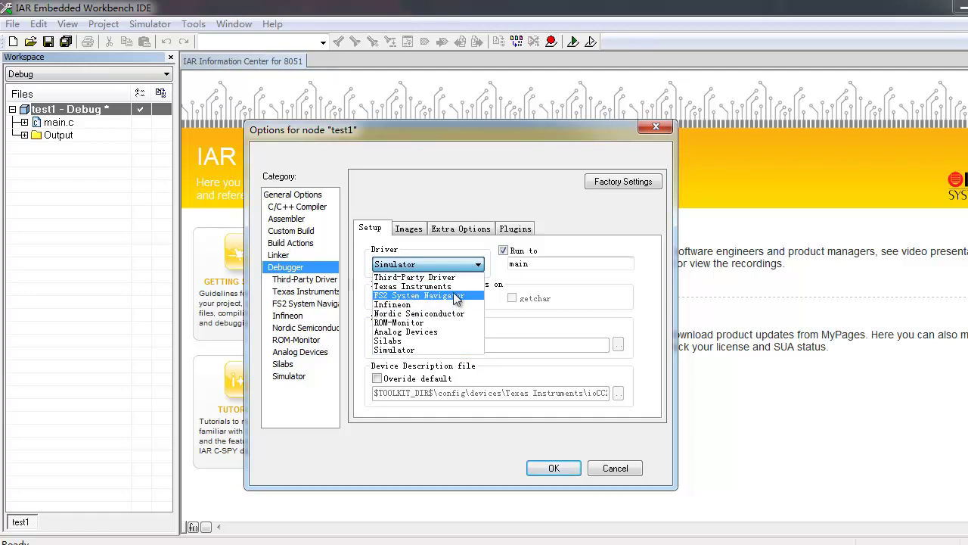
left_click(454, 287)
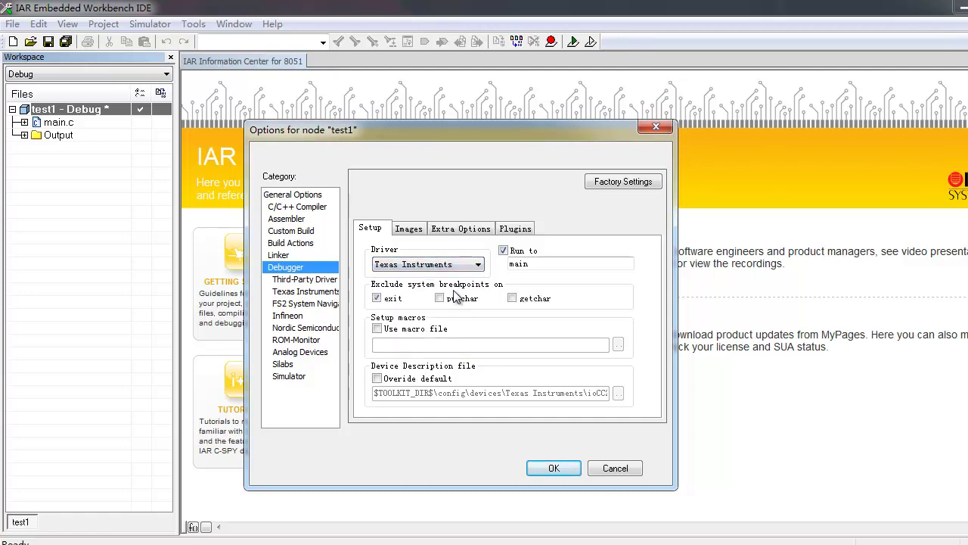
left_click(545, 467)
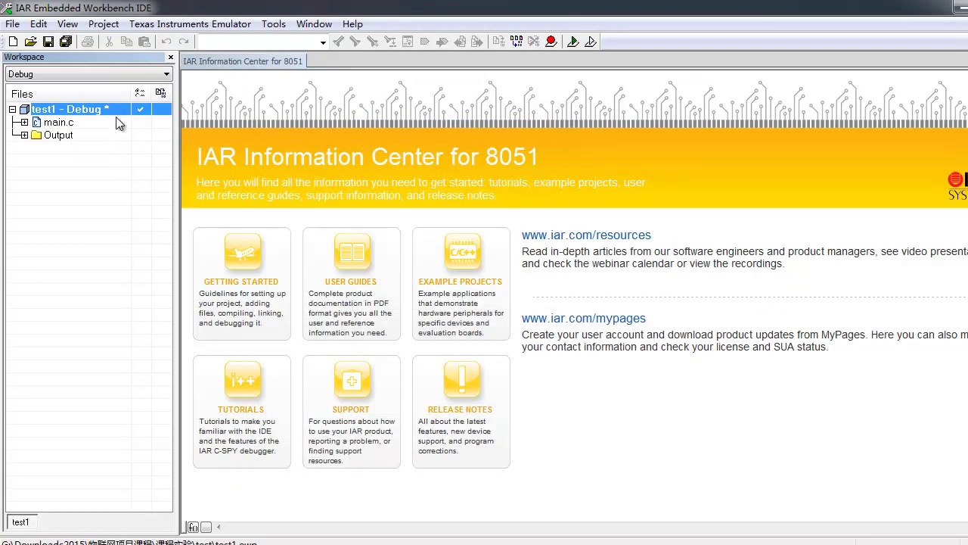
Look over the Texas Instruments Emulator options without changing them, and save the test1 project
left_click(166, 24)
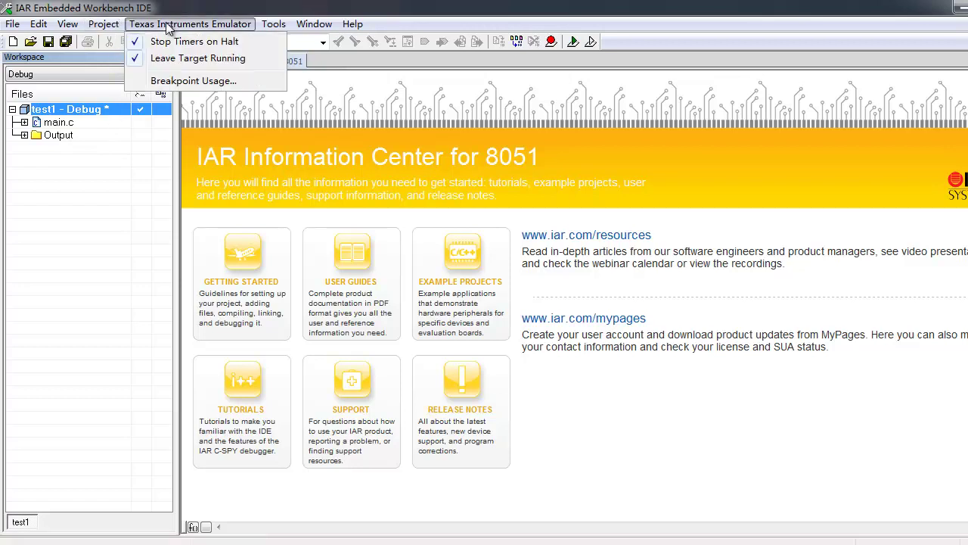
left_click(114, 13)
left_click(48, 43)
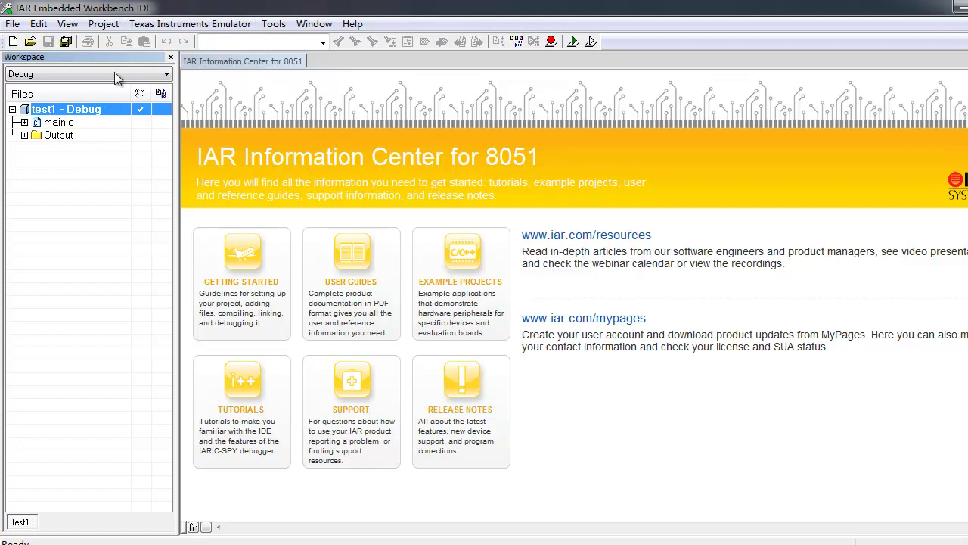
Rebuild the whole test1 project, saving the workspace as test1 in the test folder, and slightly enlarge the build messages pane
left_click(101, 25)
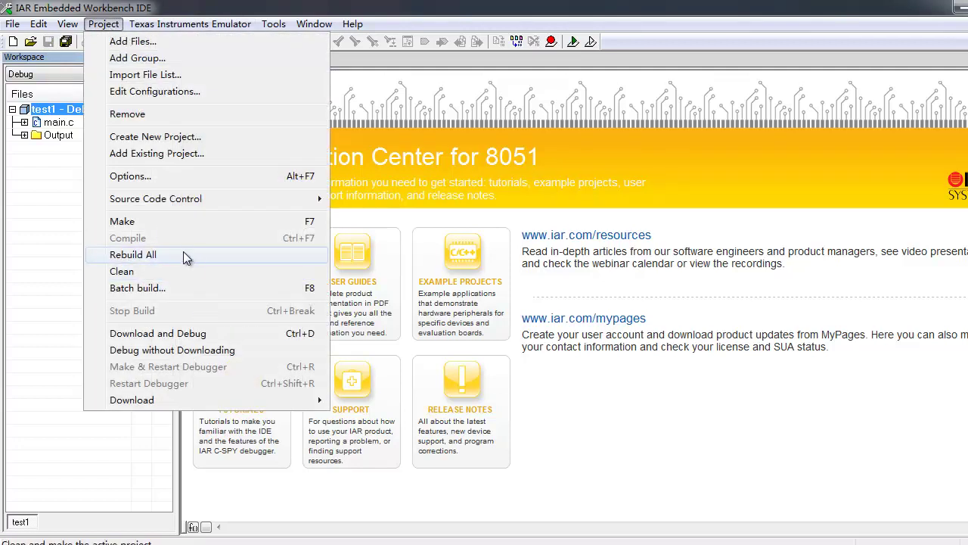
left_click(184, 254)
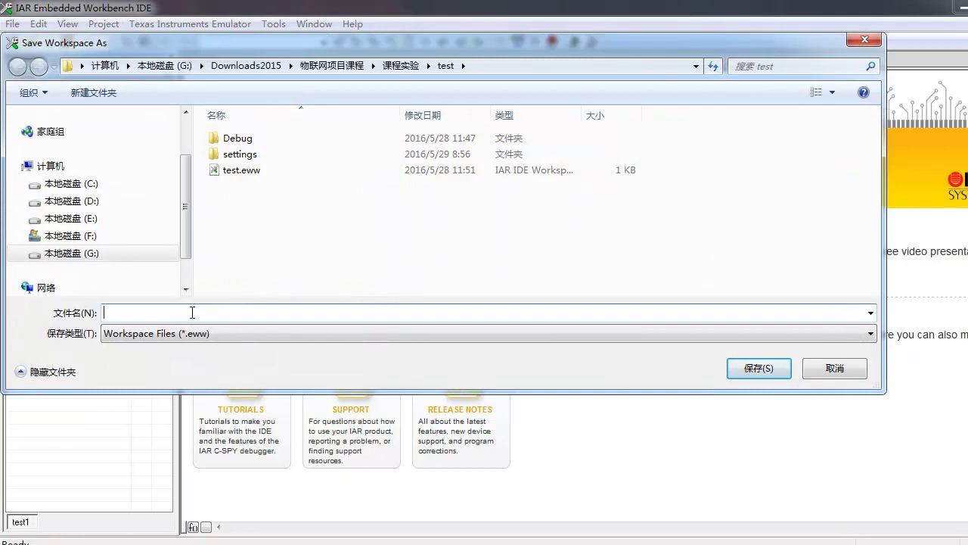
type("test1")
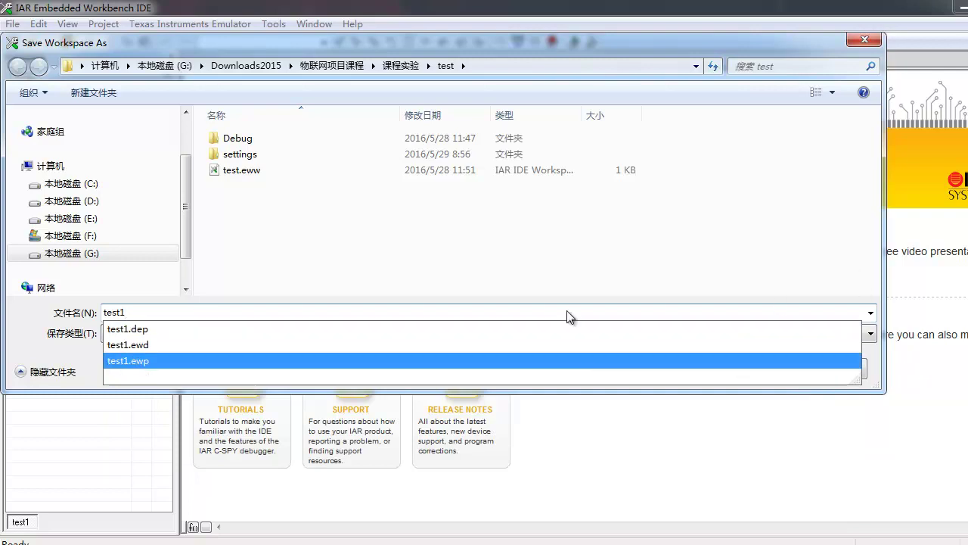
left_click(842, 387)
left_click(772, 368)
left_click(772, 368)
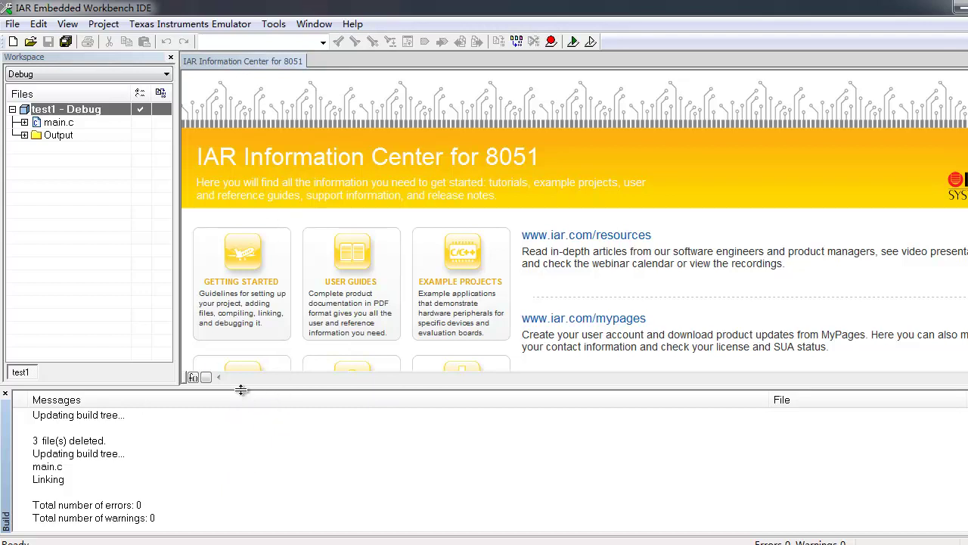
mouse_move(245, 387)
left_mouse_down()
mouse_move(248, 406)
mouse_move(253, 381)
left_mouse_up()
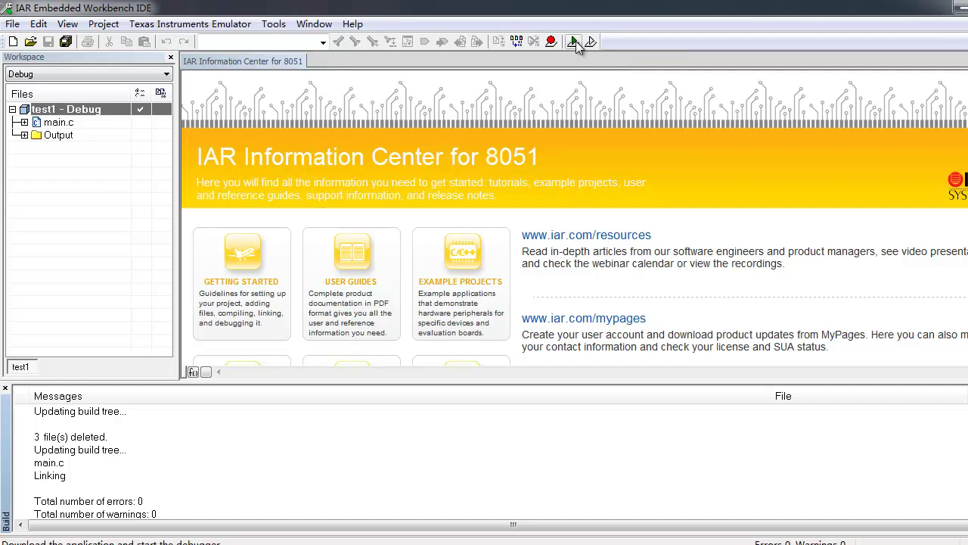
Download the test1 application to the target board and start a debug session
left_click(73, 124)
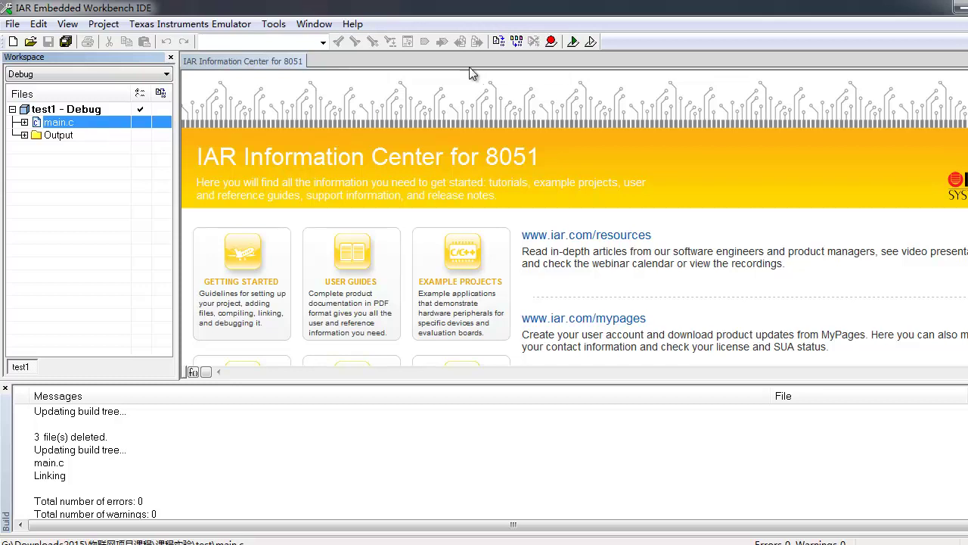
left_click(577, 44)
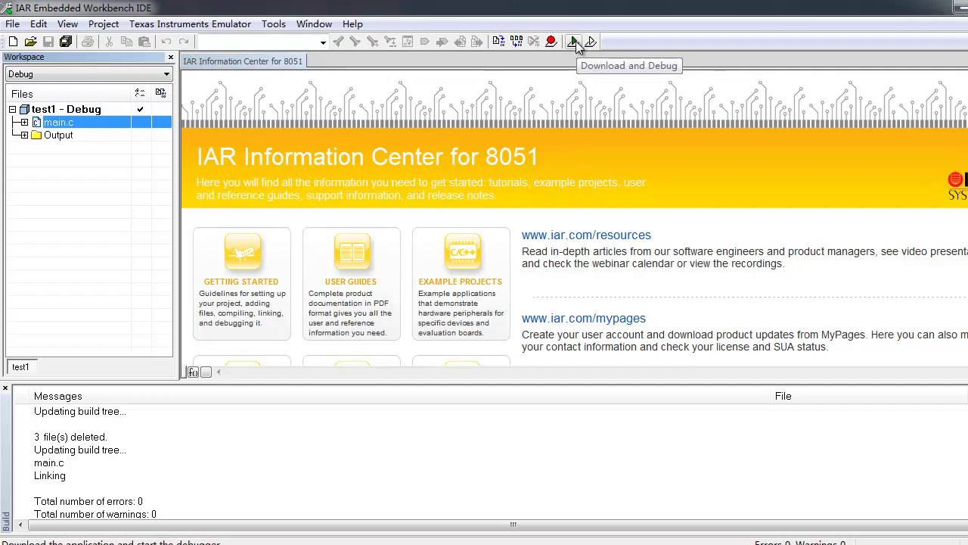
left_click(575, 42)
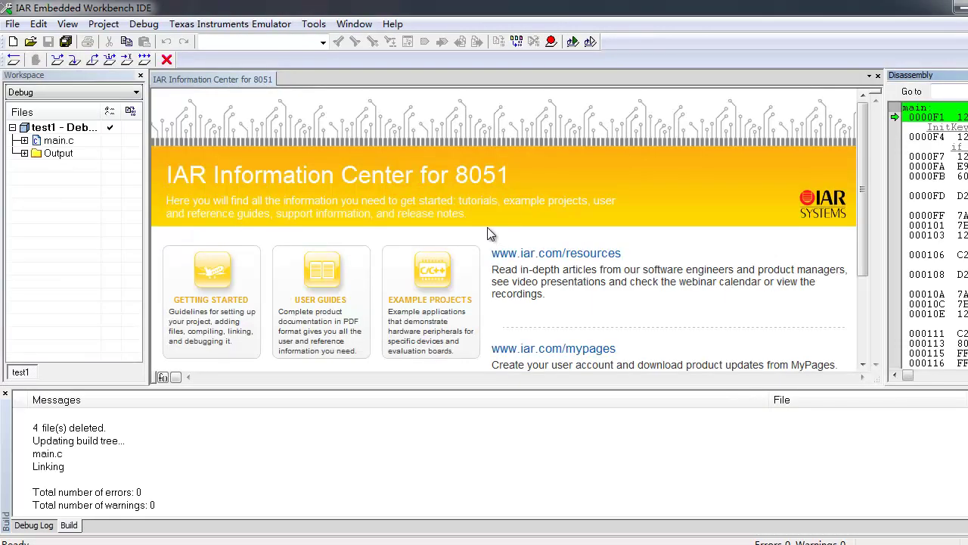
left_click(488, 227)
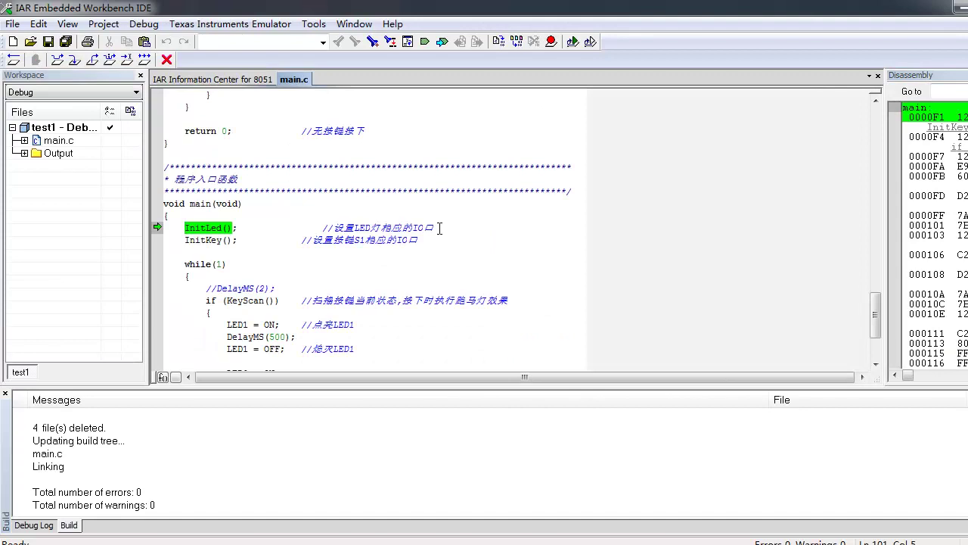
Look through the main function and its LED code in main.c, and stop the debug session
left_click(424, 242)
scroll(312, 305, "down", 2)
left_click(286, 301)
left_click(304, 315)
scroll(350, 294, "up", 3)
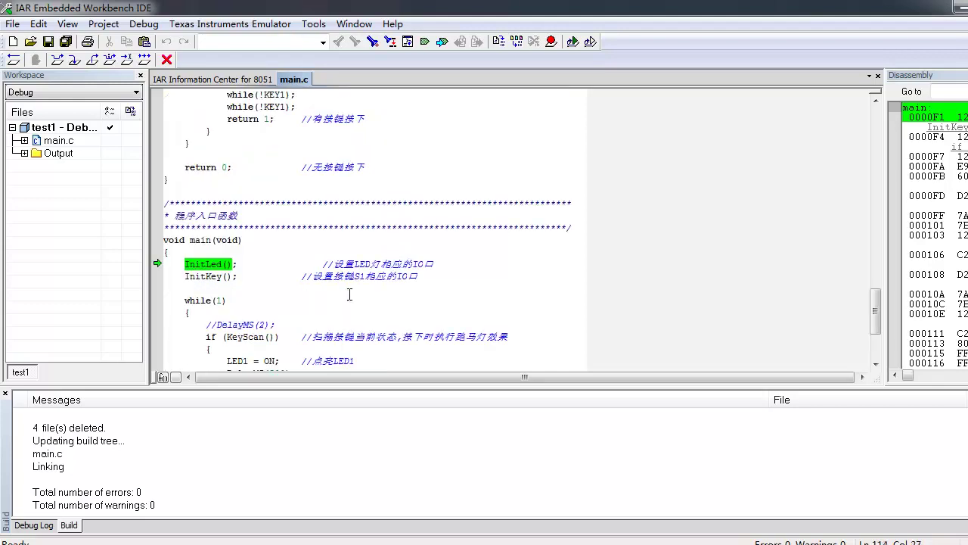
scroll(350, 294, "down", 2)
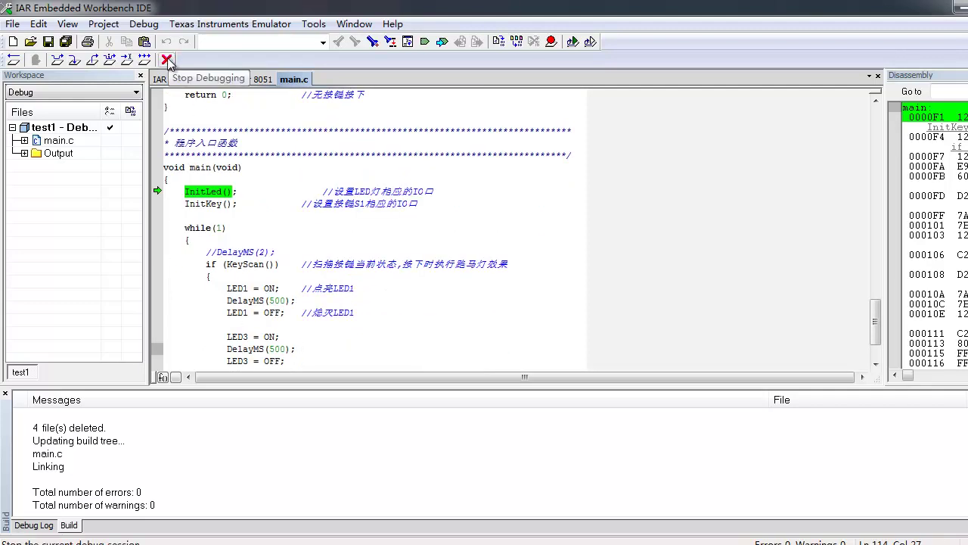
left_click(167, 61)
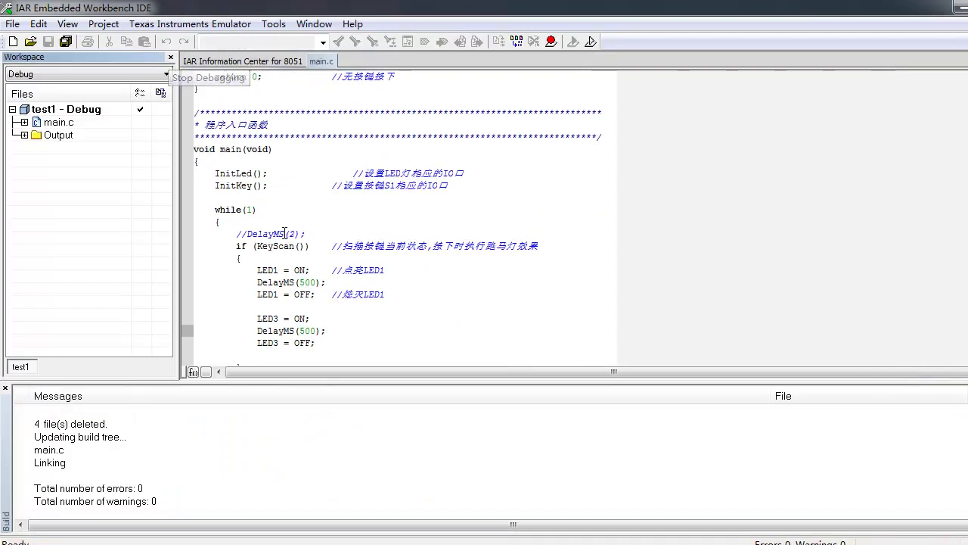
left_click(306, 234)
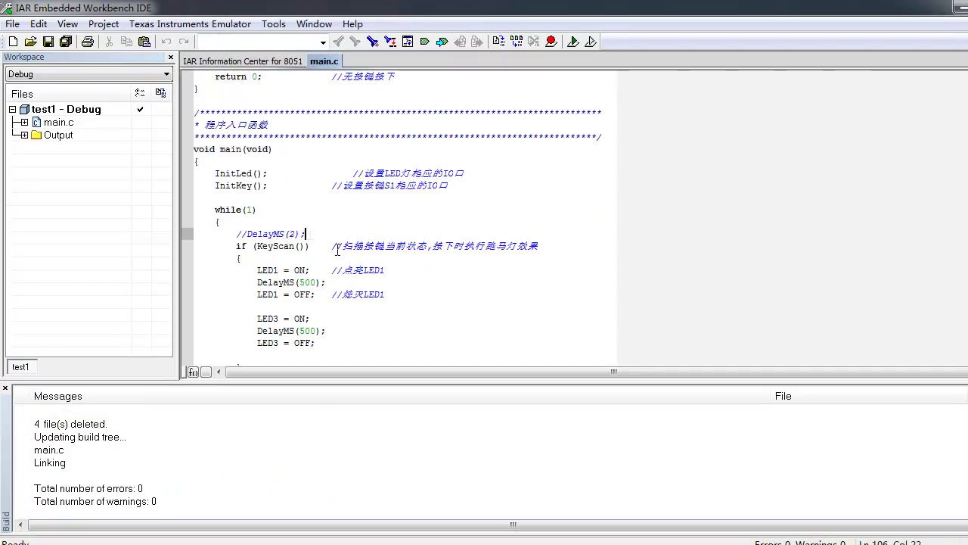